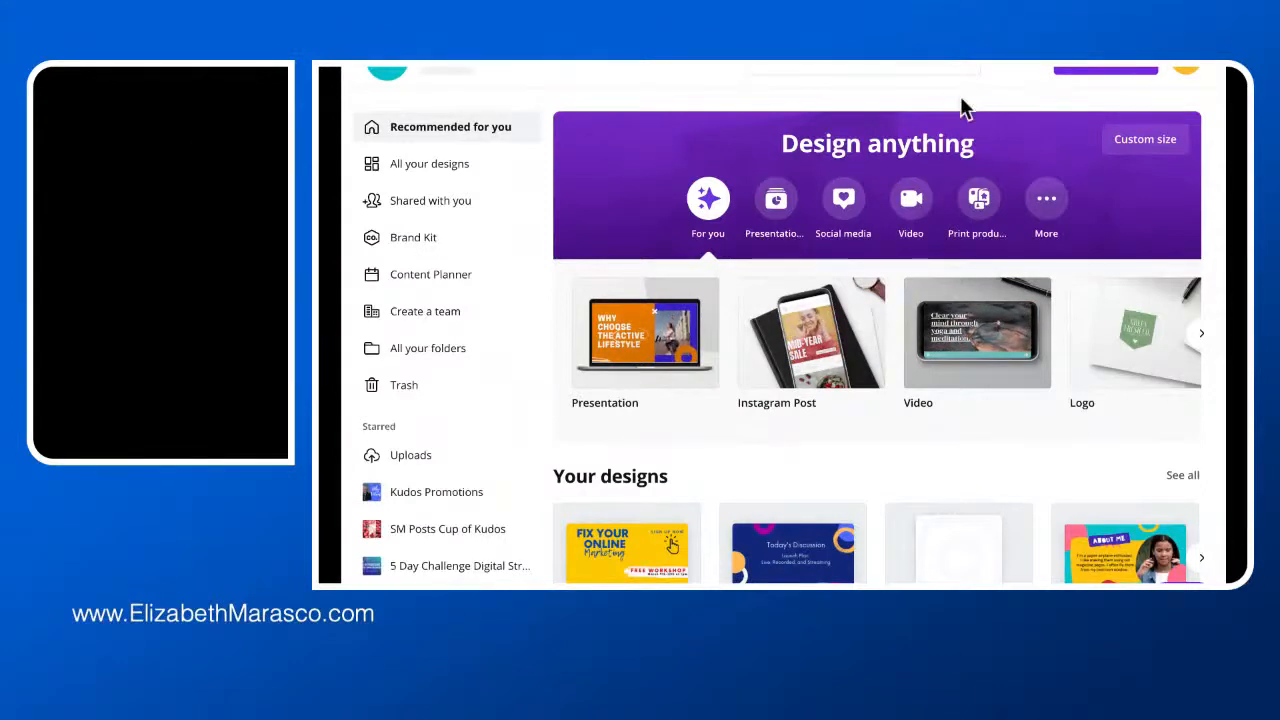
Step: Create a new 72 x 72 px custom-size design and fill the page background with dark blue
{"action": "left_click", "coordinate": [1088, 72]}
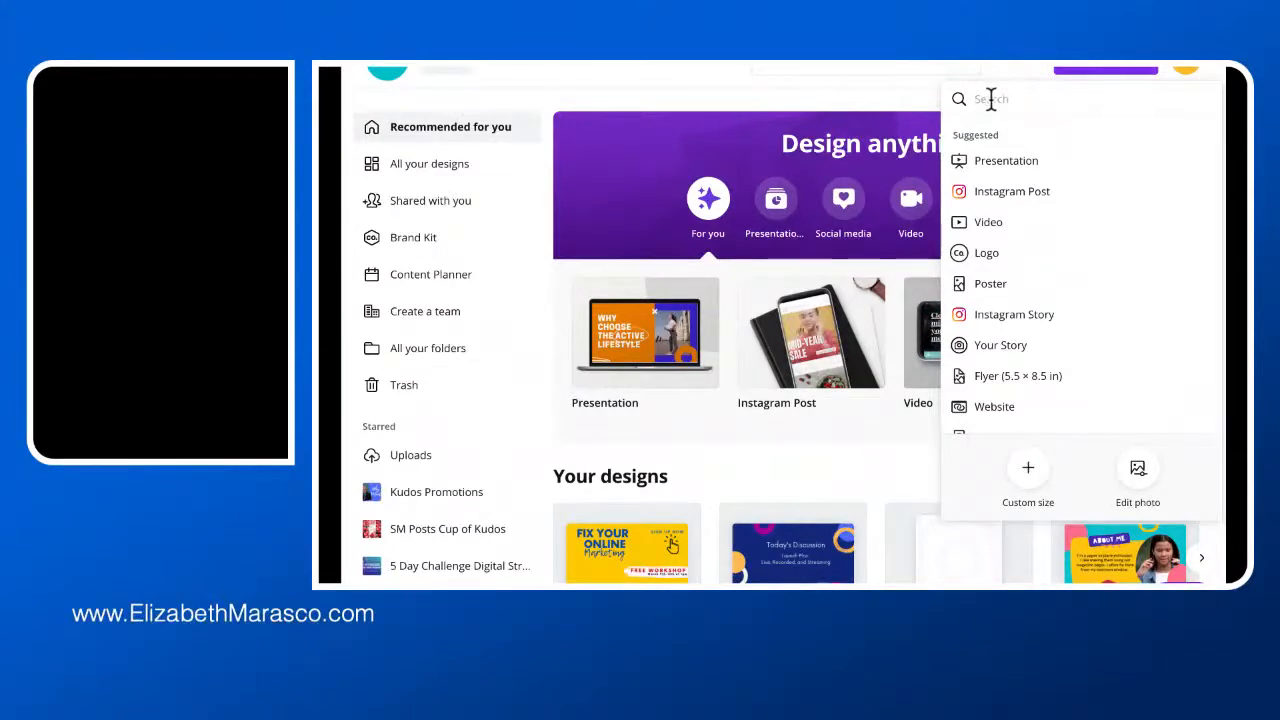
{"action": "left_click", "coordinate": [874, 104]}
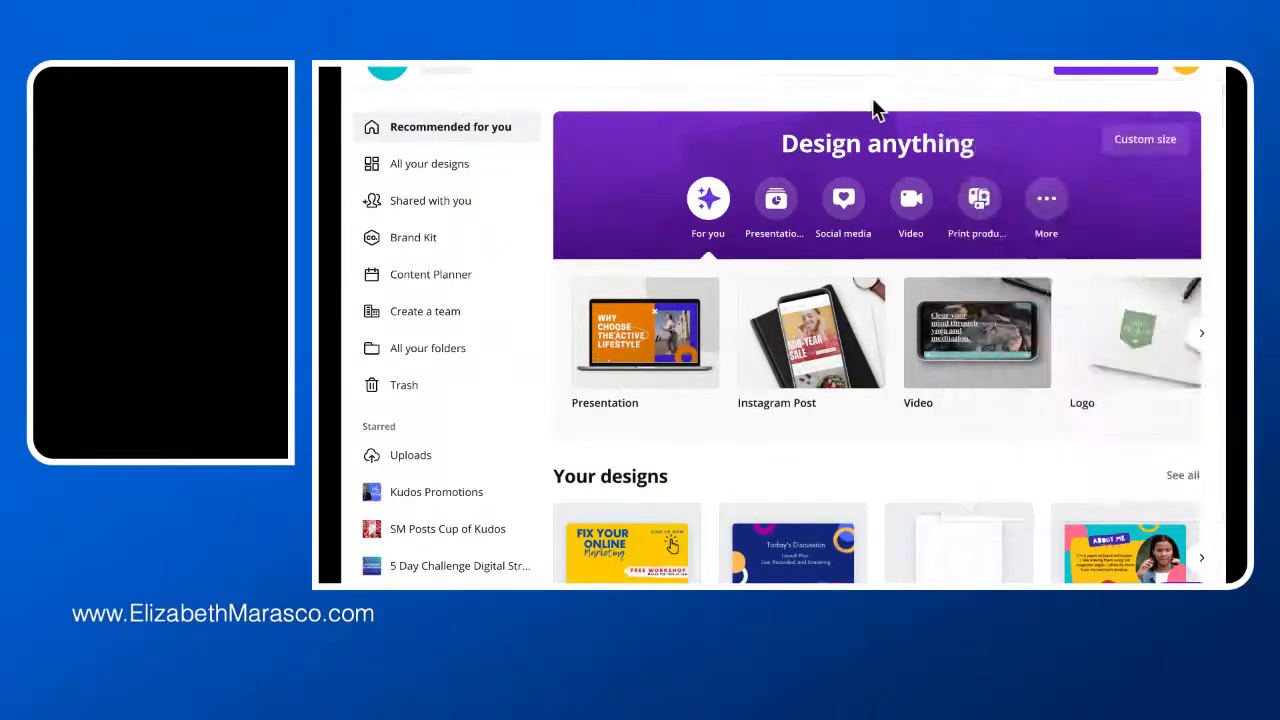
{"action": "left_click", "coordinate": [1155, 145]}
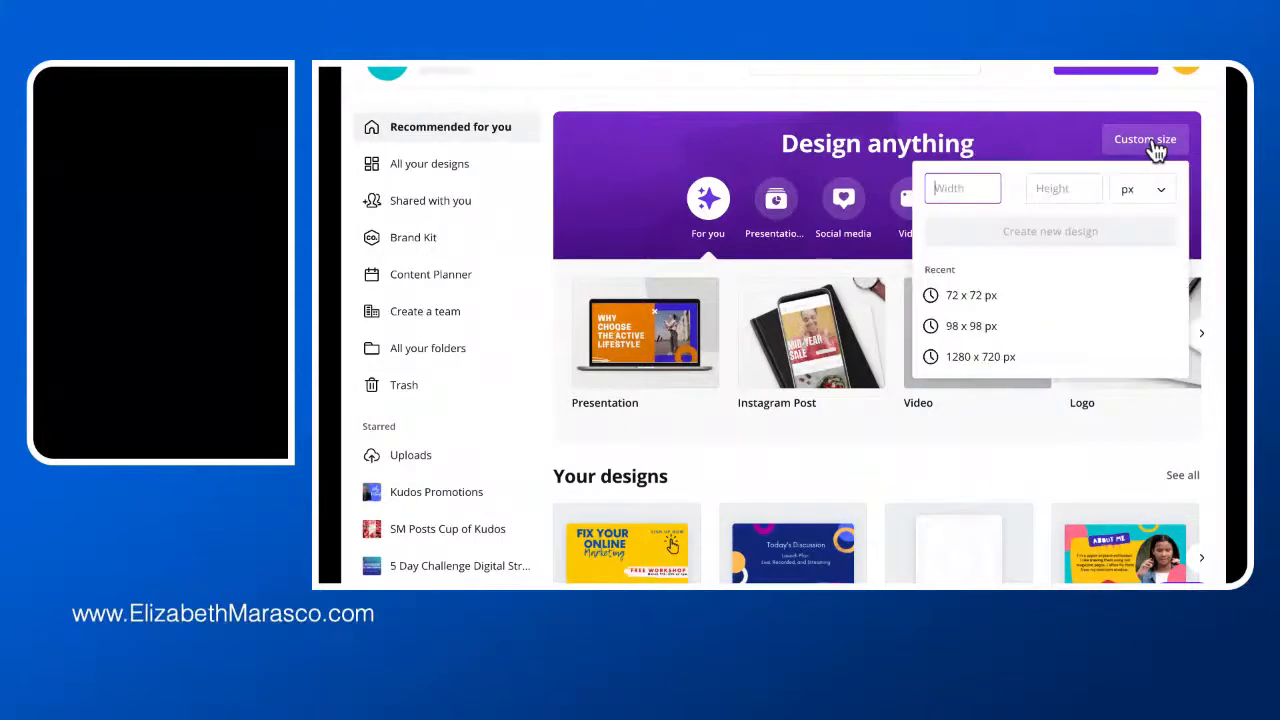
{"action": "left_click", "coordinate": [957, 296]}
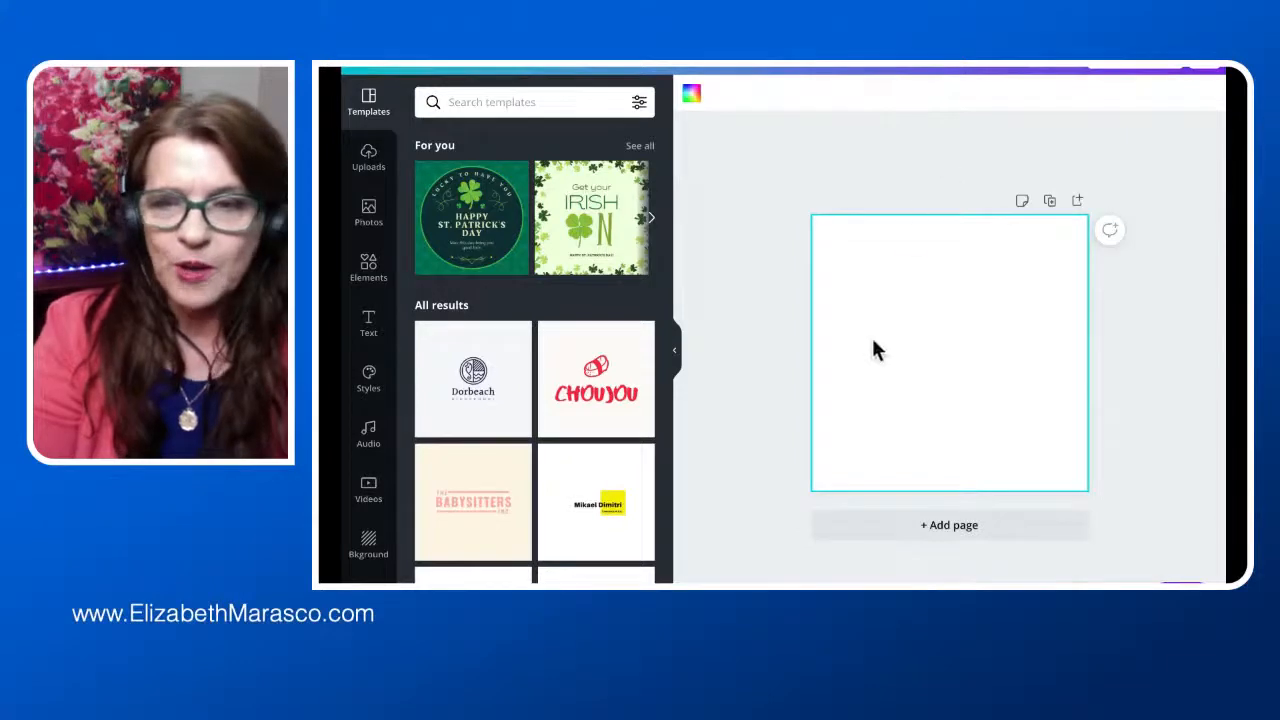
{"action": "left_click", "coordinate": [688, 95]}
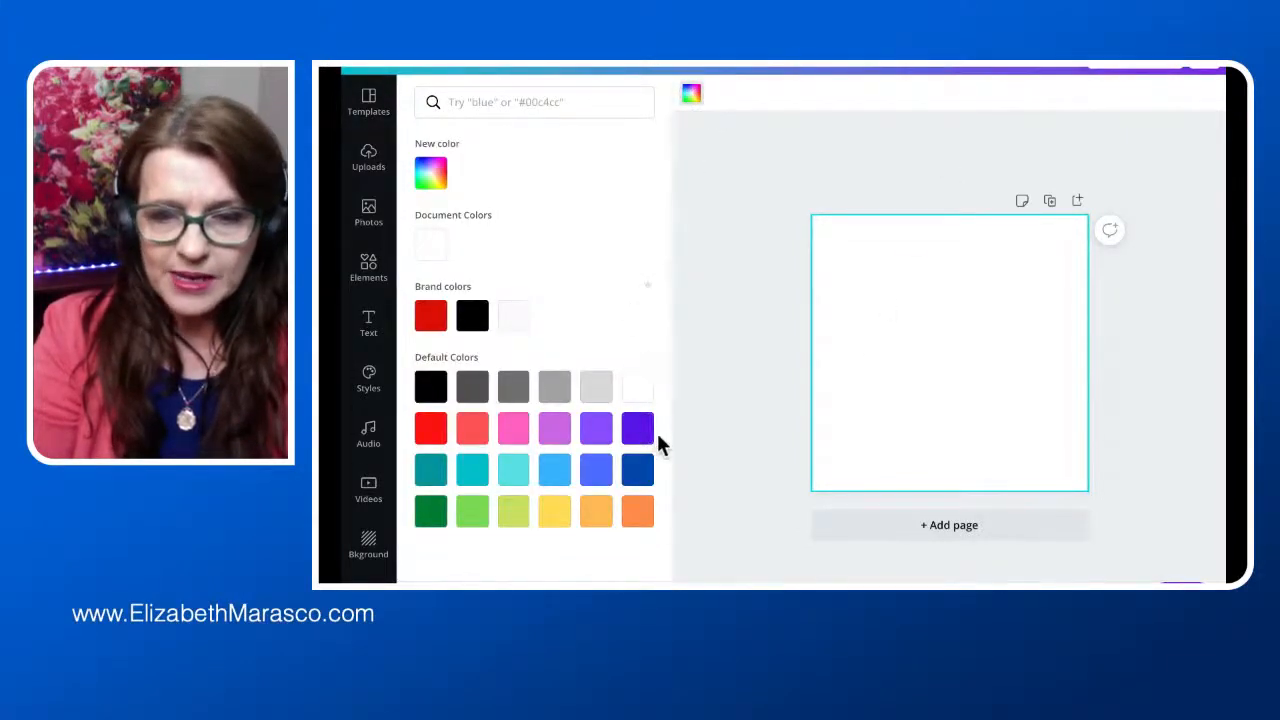
{"action": "left_click", "coordinate": [630, 482]}
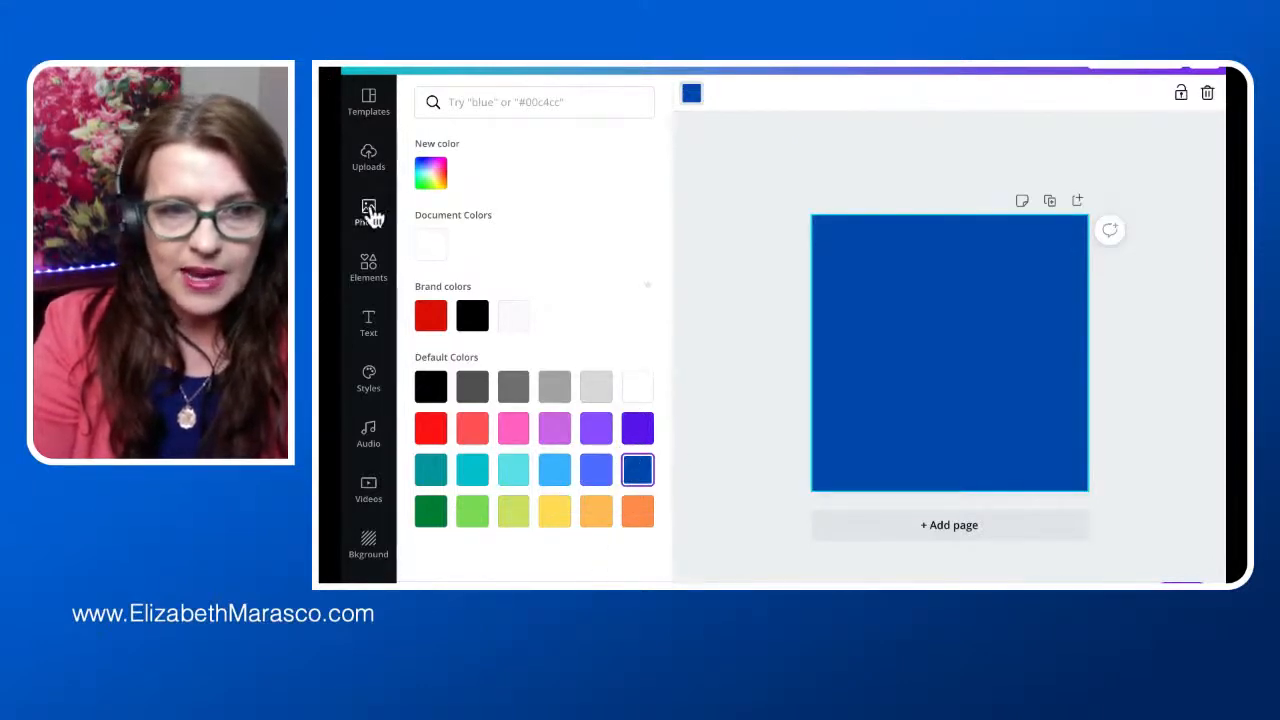
Step: Add a subheading reading 1, enlarge it to about size 29.8, and centre it horizontally slightly above the middle of the blue page
{"action": "left_click", "coordinate": [368, 325]}
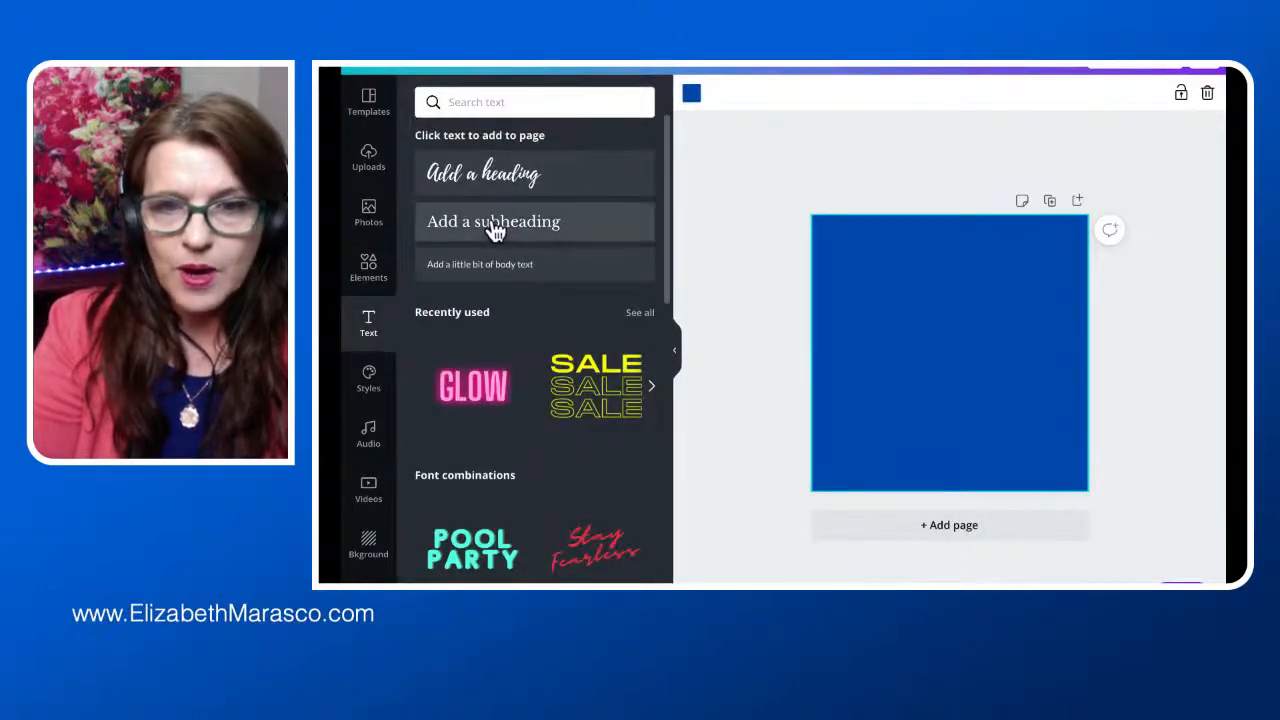
{"action": "left_click", "coordinate": [485, 224]}
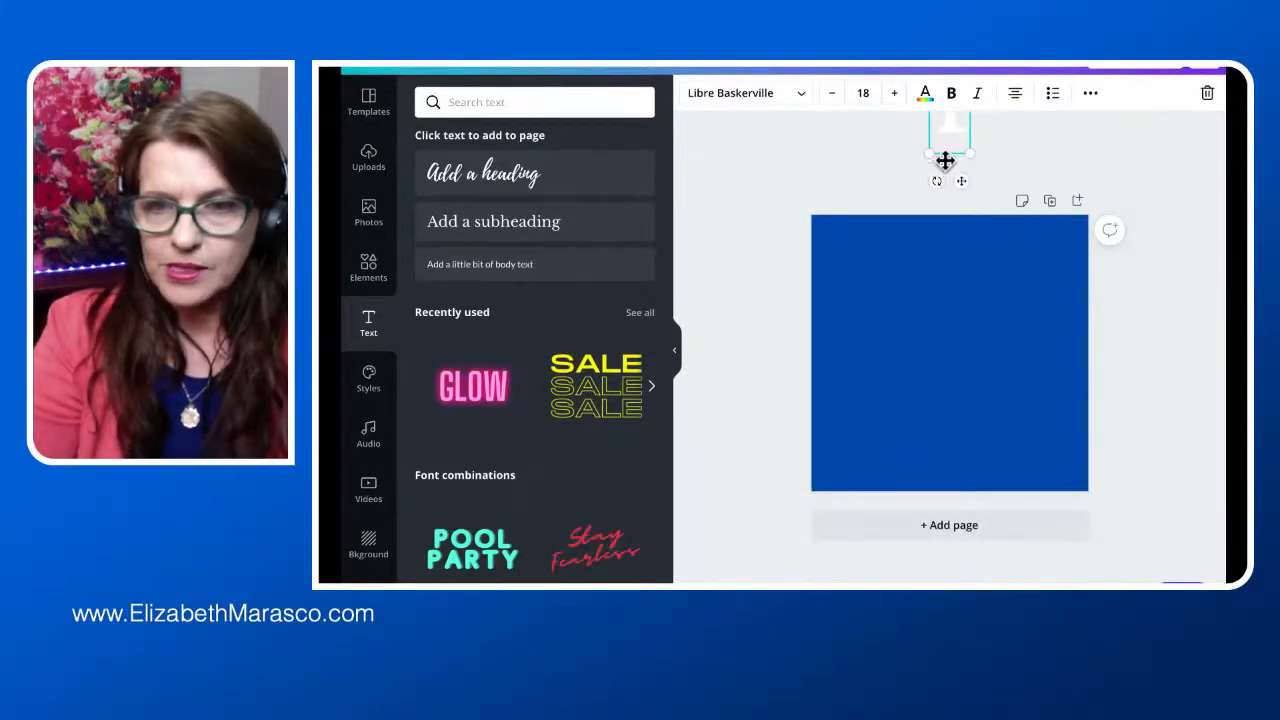
{"action": "left_click_drag", "start_coordinate": [945, 160], "coordinate": [942, 380]}
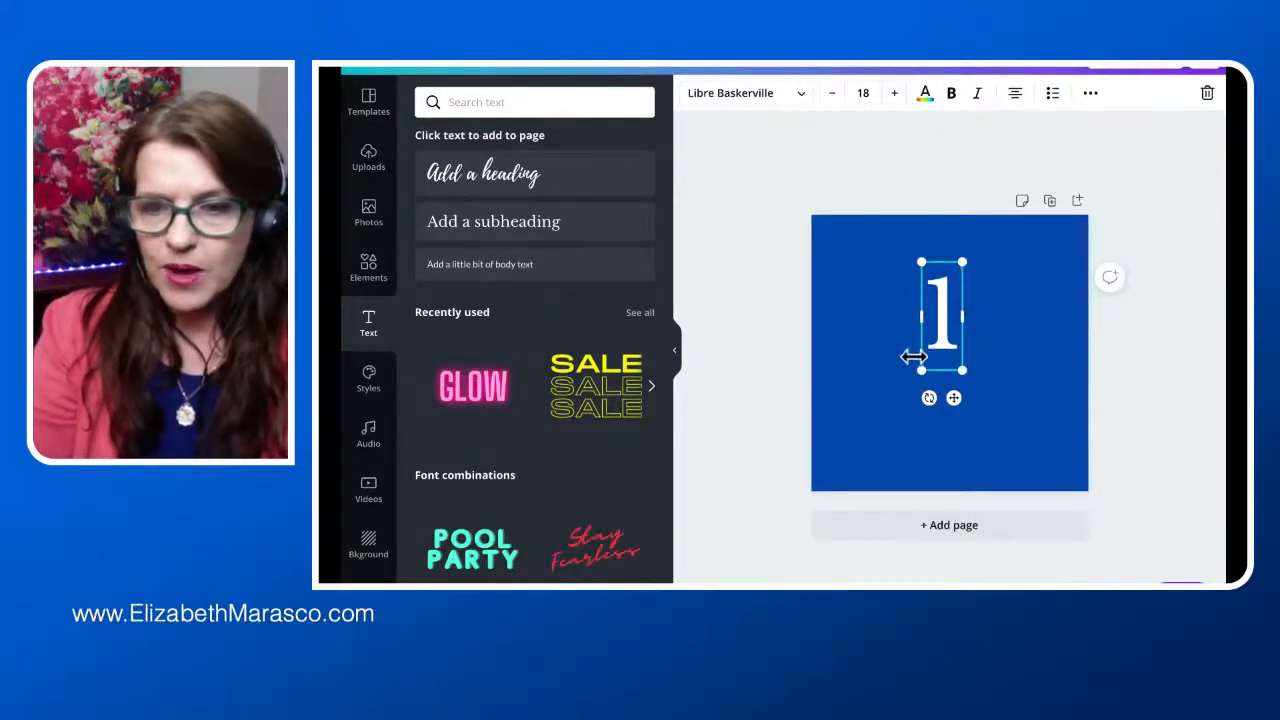
{"action": "left_click_drag", "start_coordinate": [922, 370], "coordinate": [903, 402]}
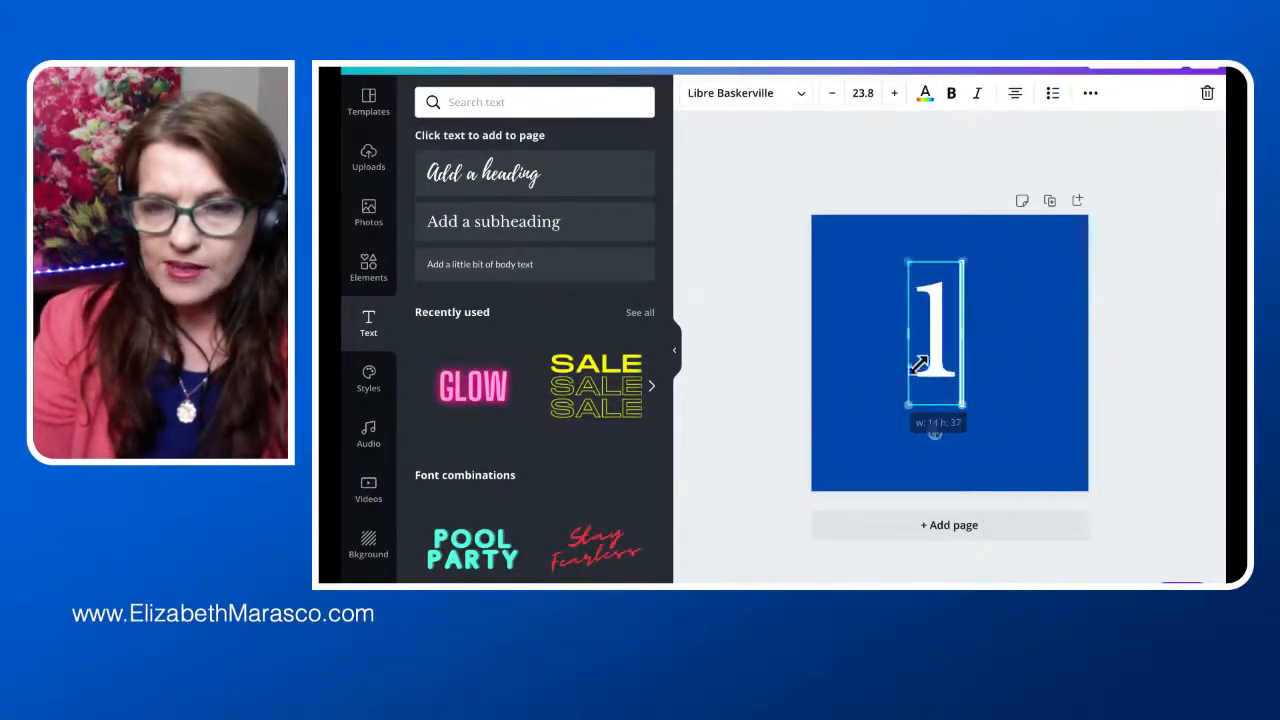
{"action": "left_click_drag", "start_coordinate": [966, 264], "coordinate": [945, 232]}
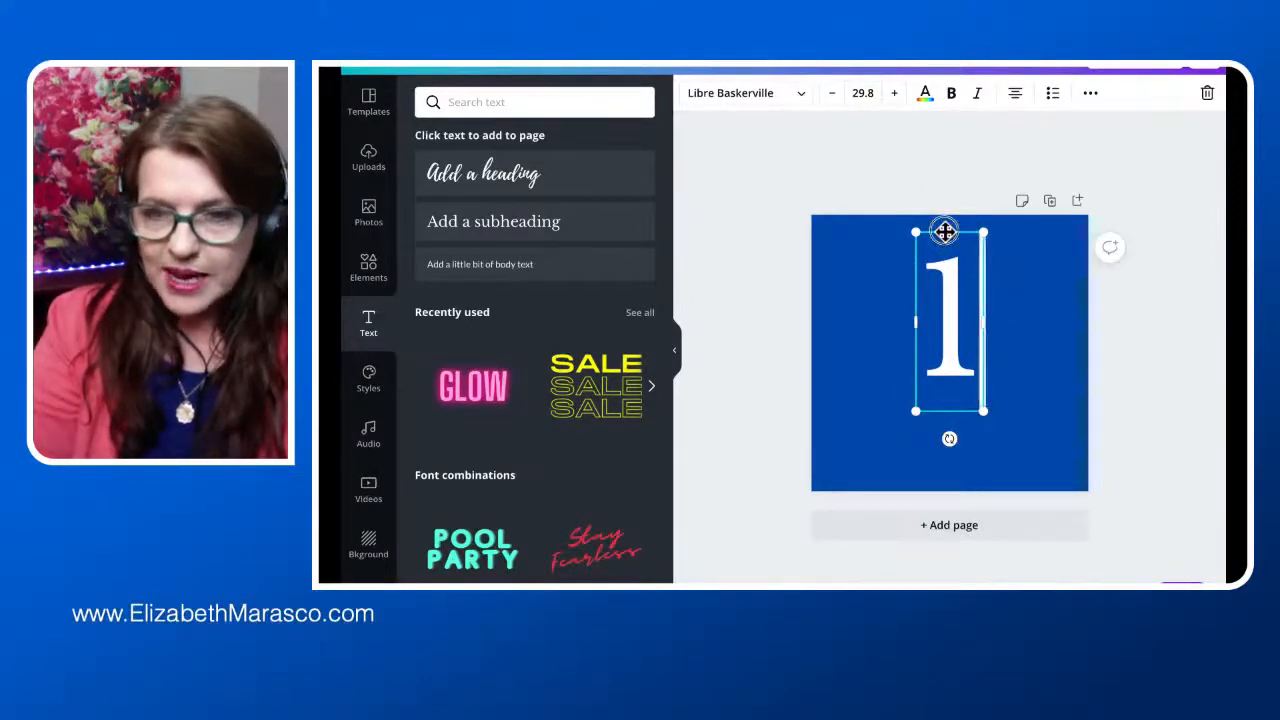
{"action": "left_click_drag", "start_coordinate": [945, 232], "coordinate": [942, 236]}
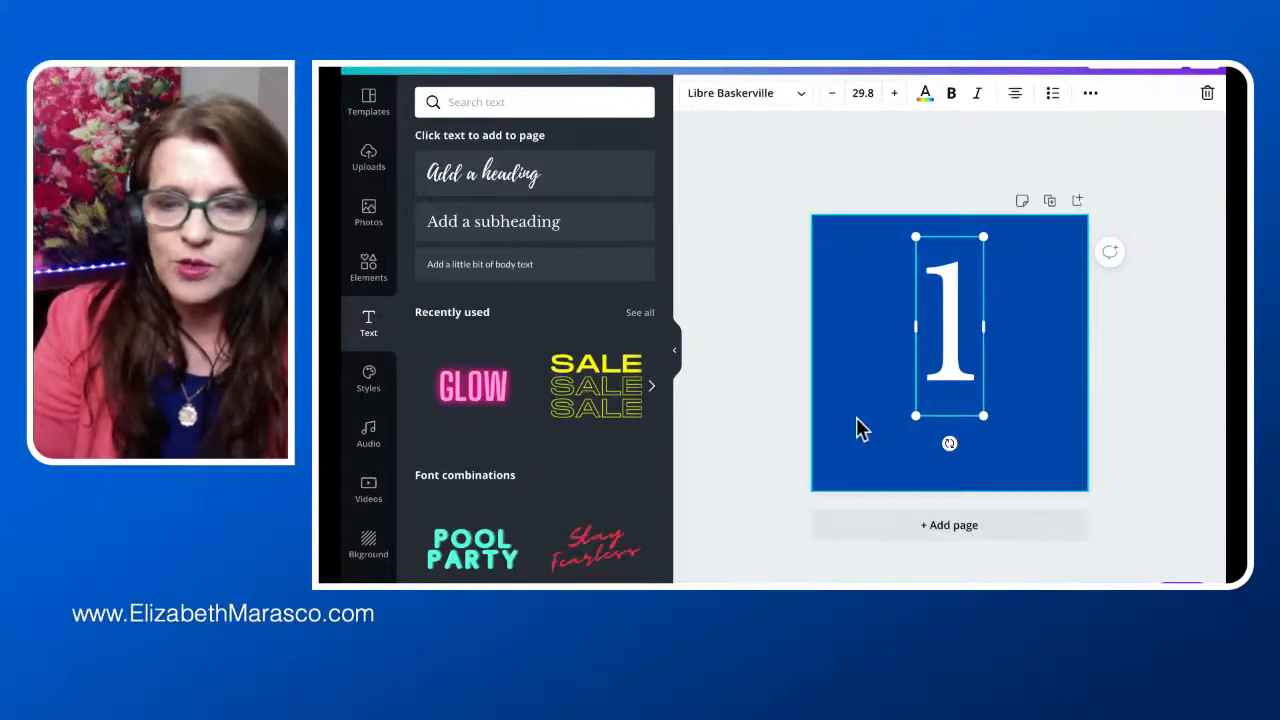
{"action": "left_click", "coordinate": [848, 356]}
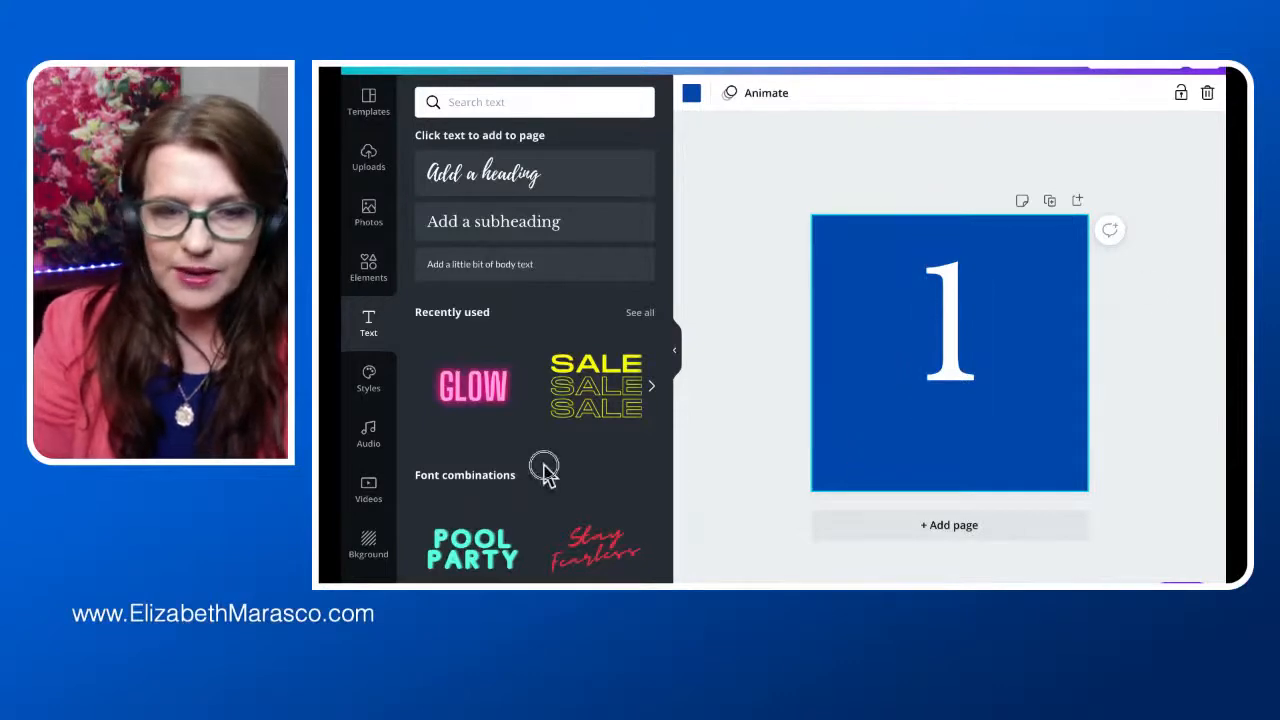
Step: Duplicate the first page and change the number on the copy to 2
{"action": "left_click", "coordinate": [1049, 203]}
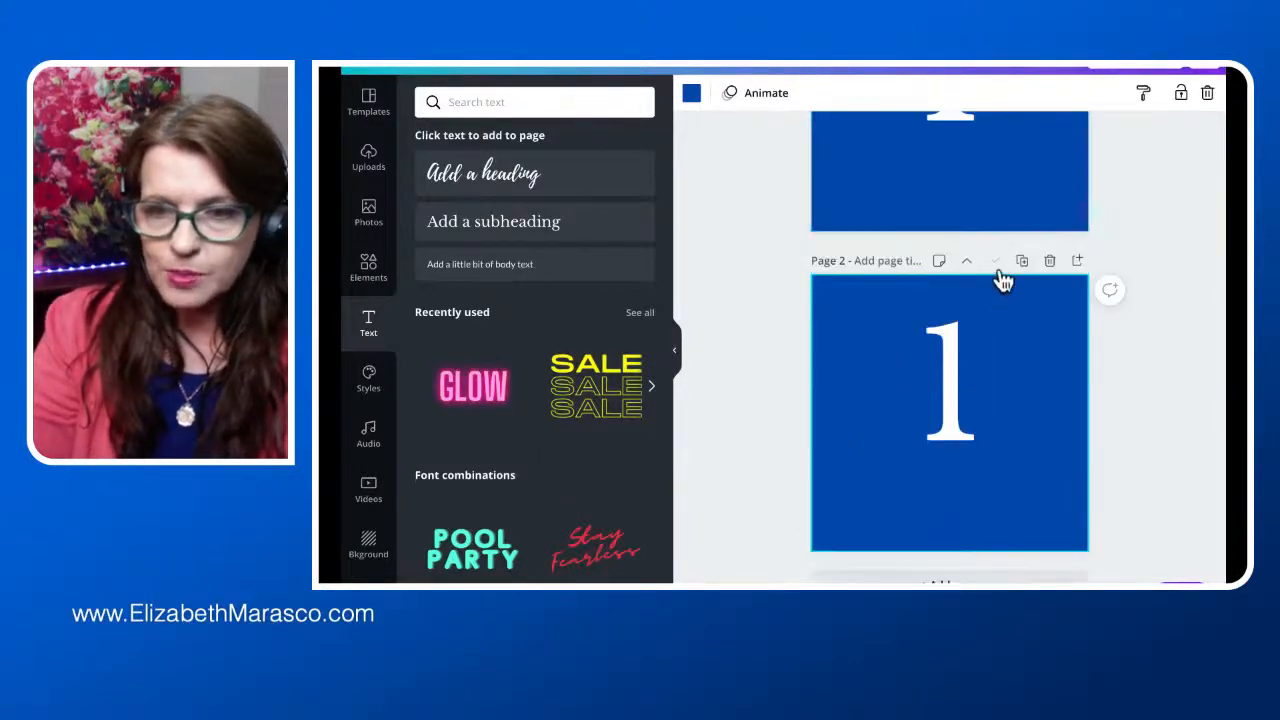
{"action": "left_click", "coordinate": [966, 358]}
{"action": "left_click", "coordinate": [966, 358]}
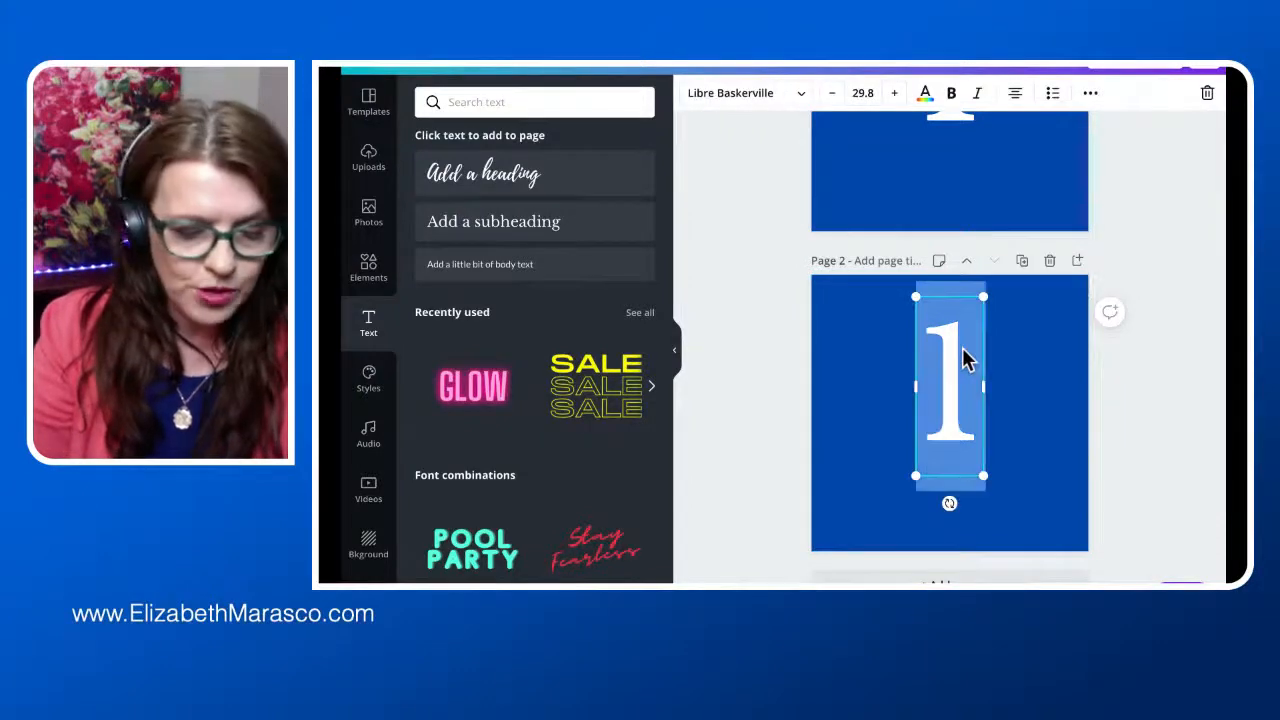
{"action": "type", "text": "2"}
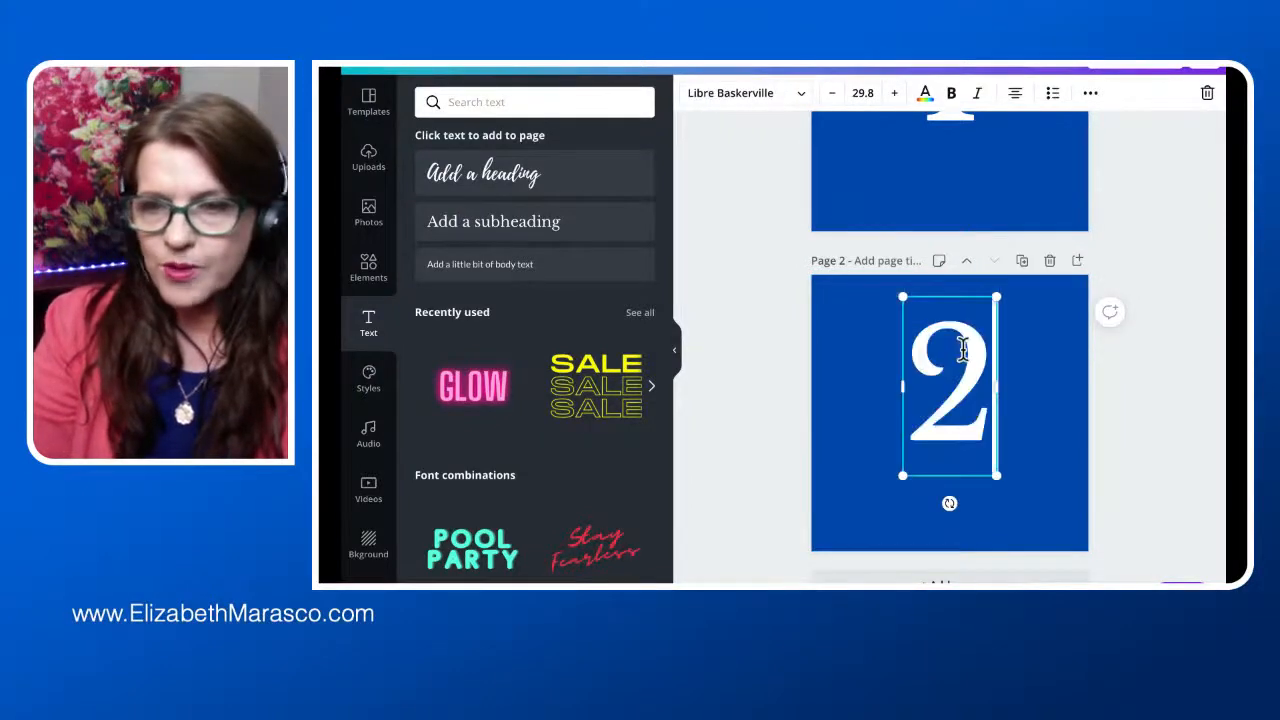
Step: Duplicate page 2 and change the number on the copy to 3
{"action": "left_click", "coordinate": [1022, 261]}
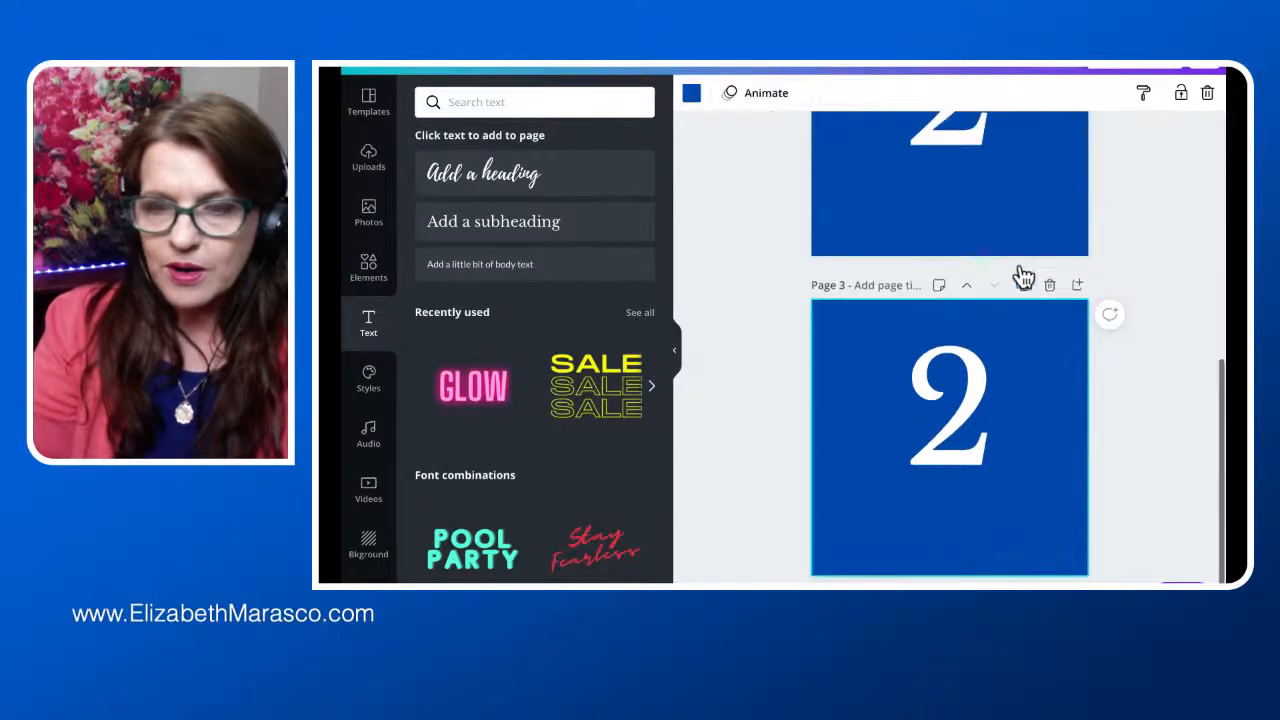
{"action": "left_click", "coordinate": [944, 394]}
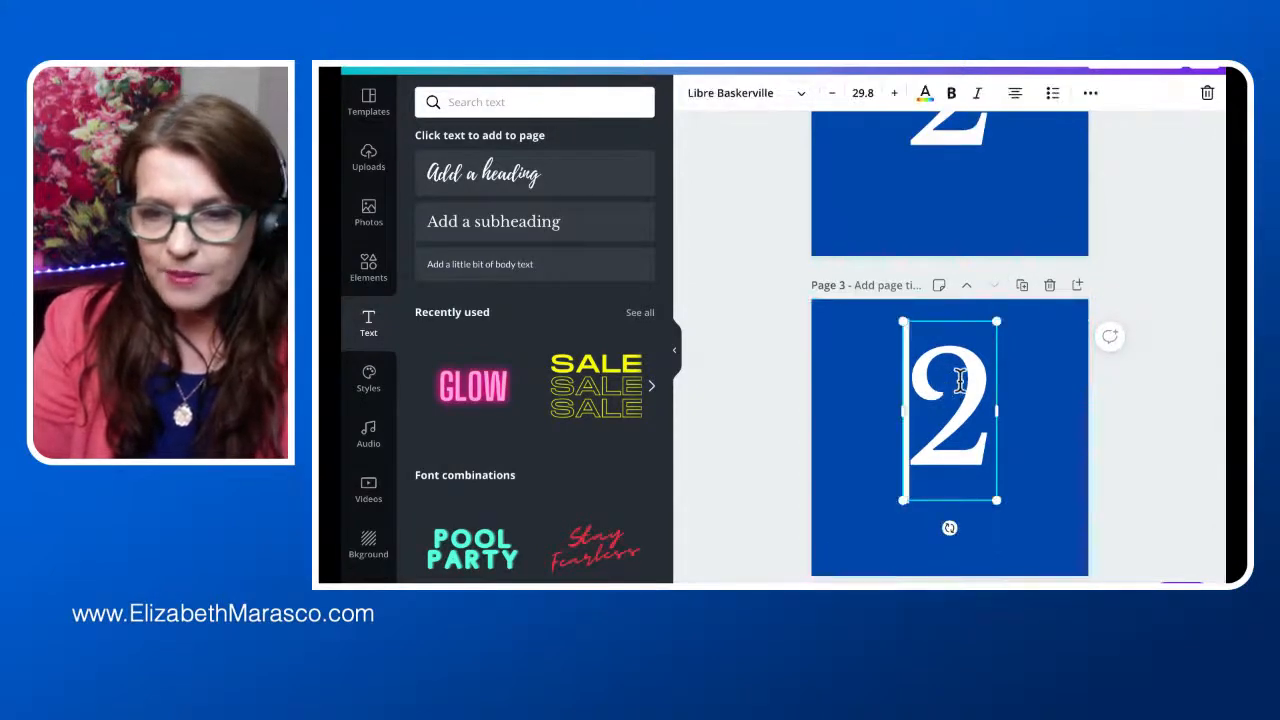
{"action": "double_click", "coordinate": [978, 383]}
{"action": "type", "text": "3"}
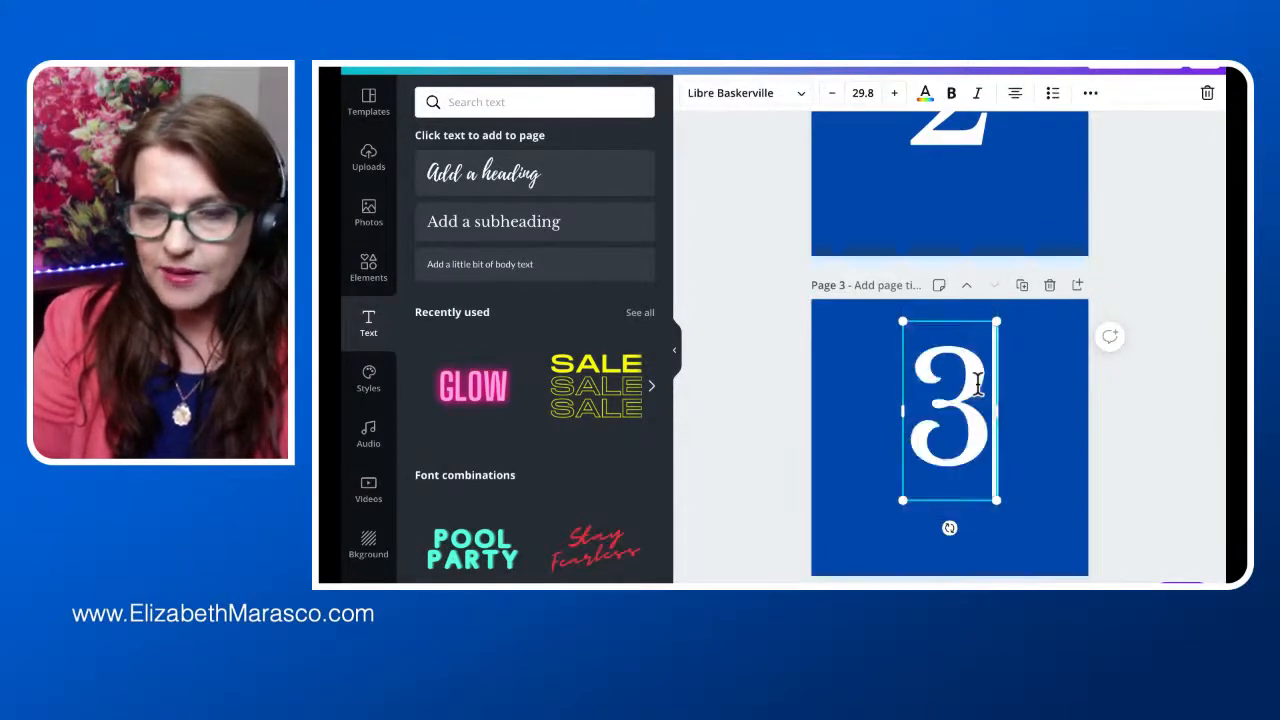
Step: Duplicate page 3 and change the number on the copy to 4
{"action": "left_click", "coordinate": [1022, 286]}
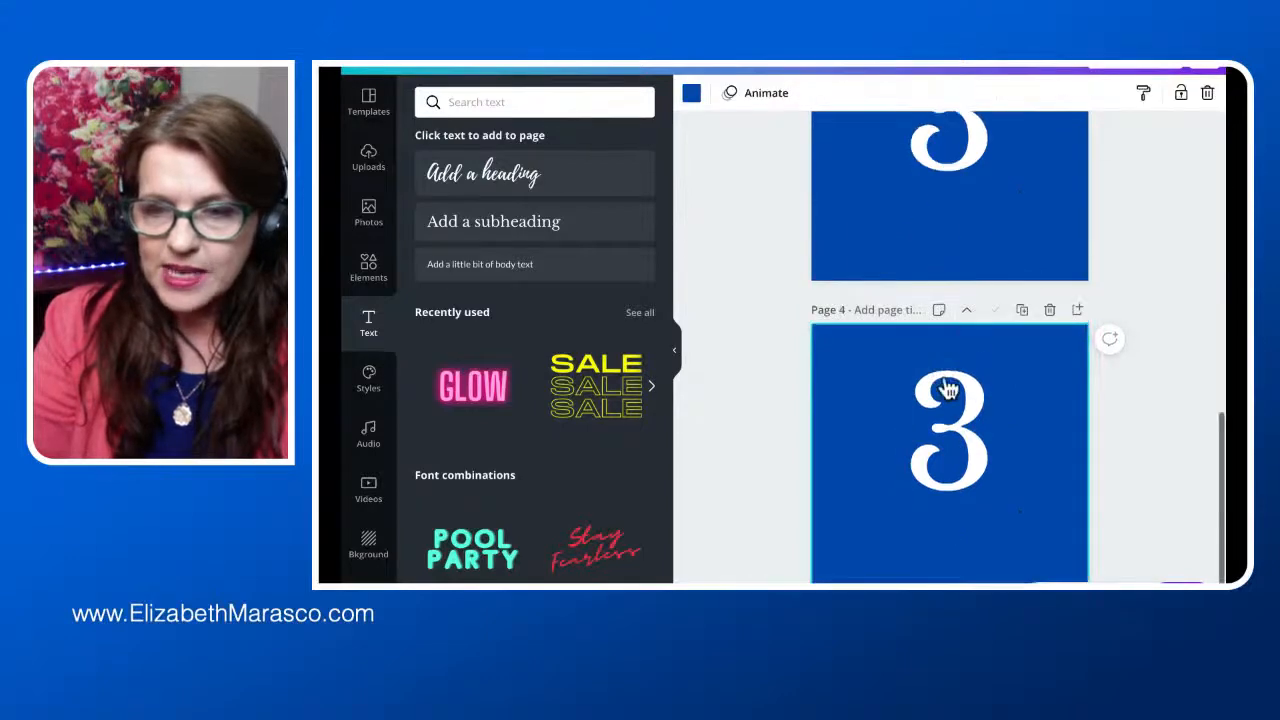
{"action": "left_click", "coordinate": [940, 422]}
{"action": "left_click", "coordinate": [946, 422]}
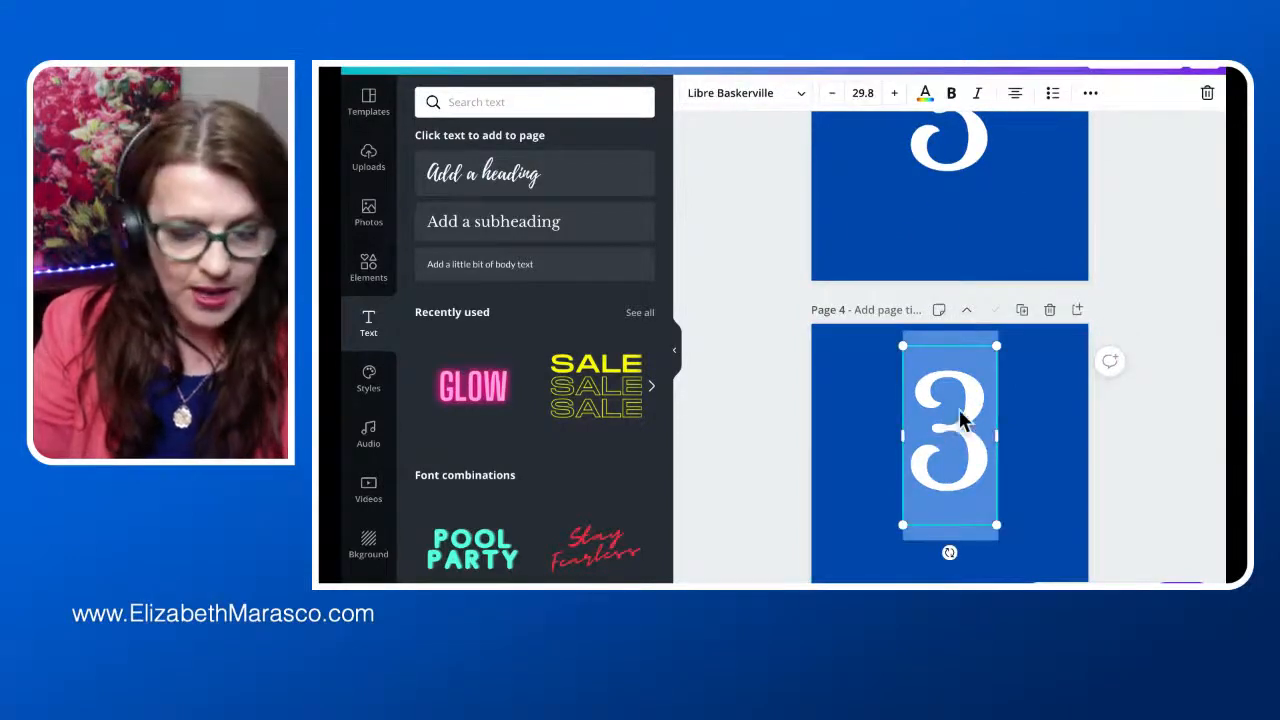
{"action": "type", "text": "4"}
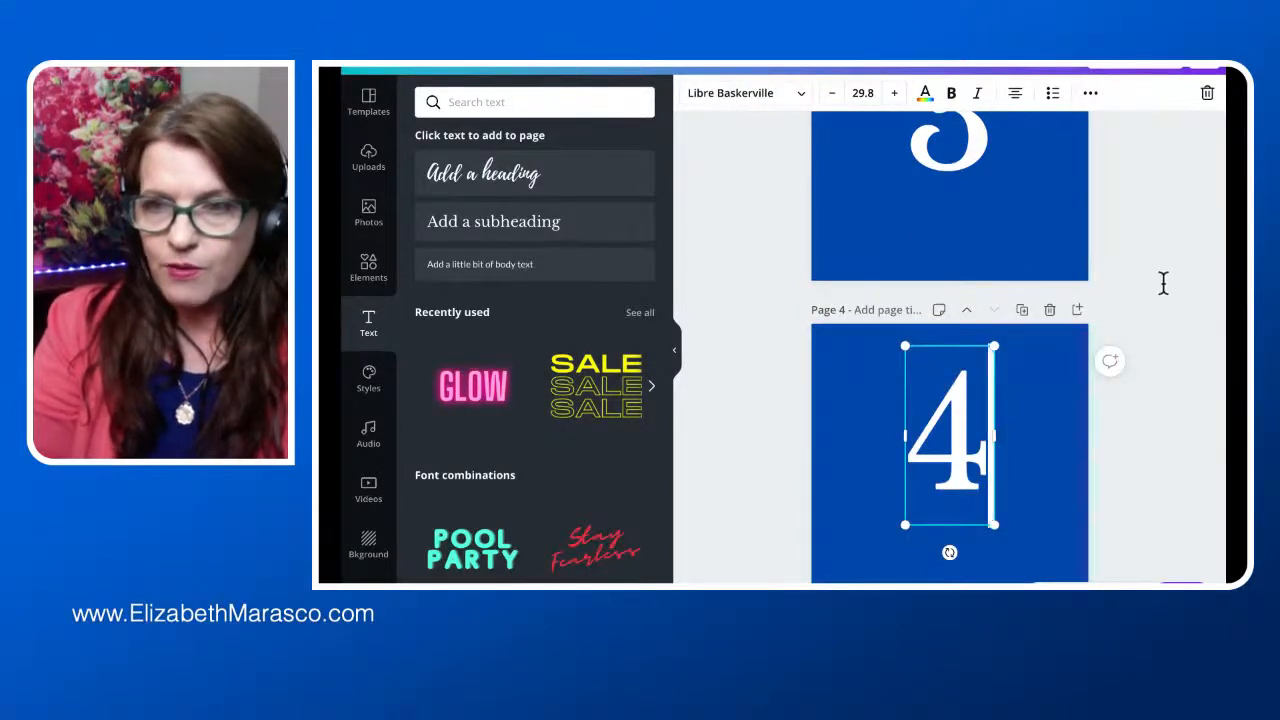
{"action": "left_click", "coordinate": [1163, 283]}
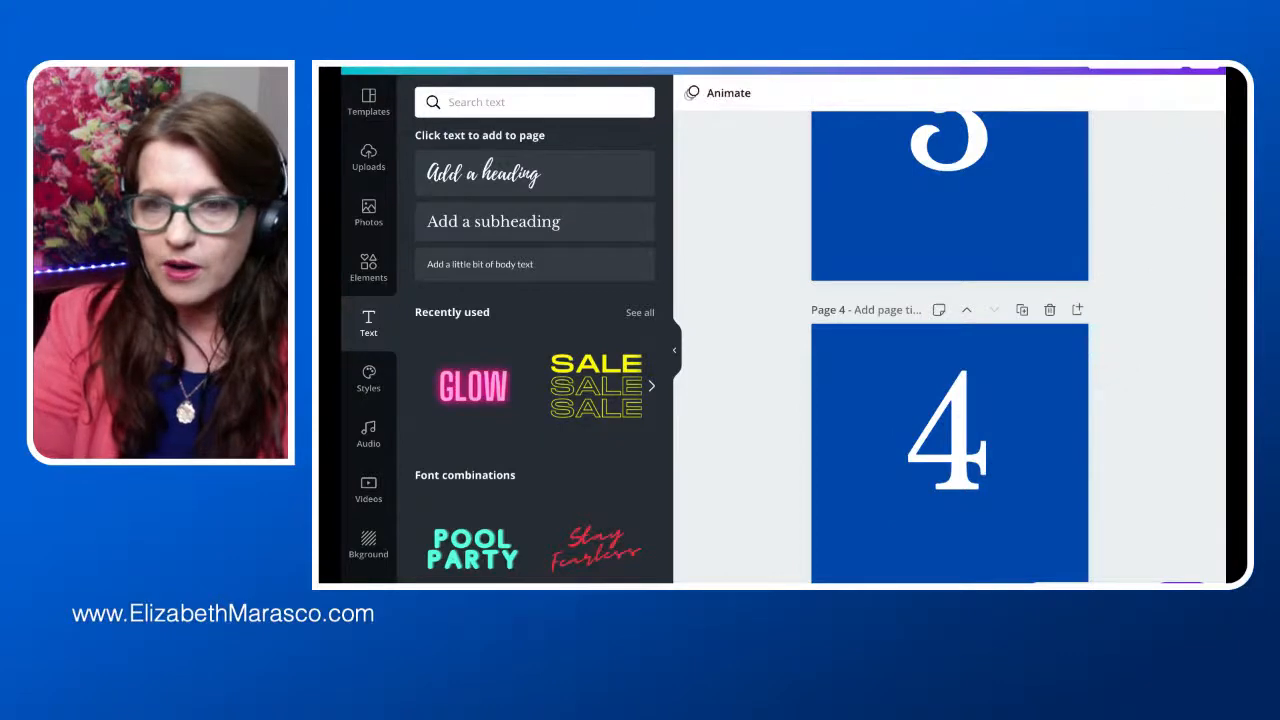
Step: Download all four pages of the design as JPG files
{"action": "left_click", "coordinate": [1105, 76]}
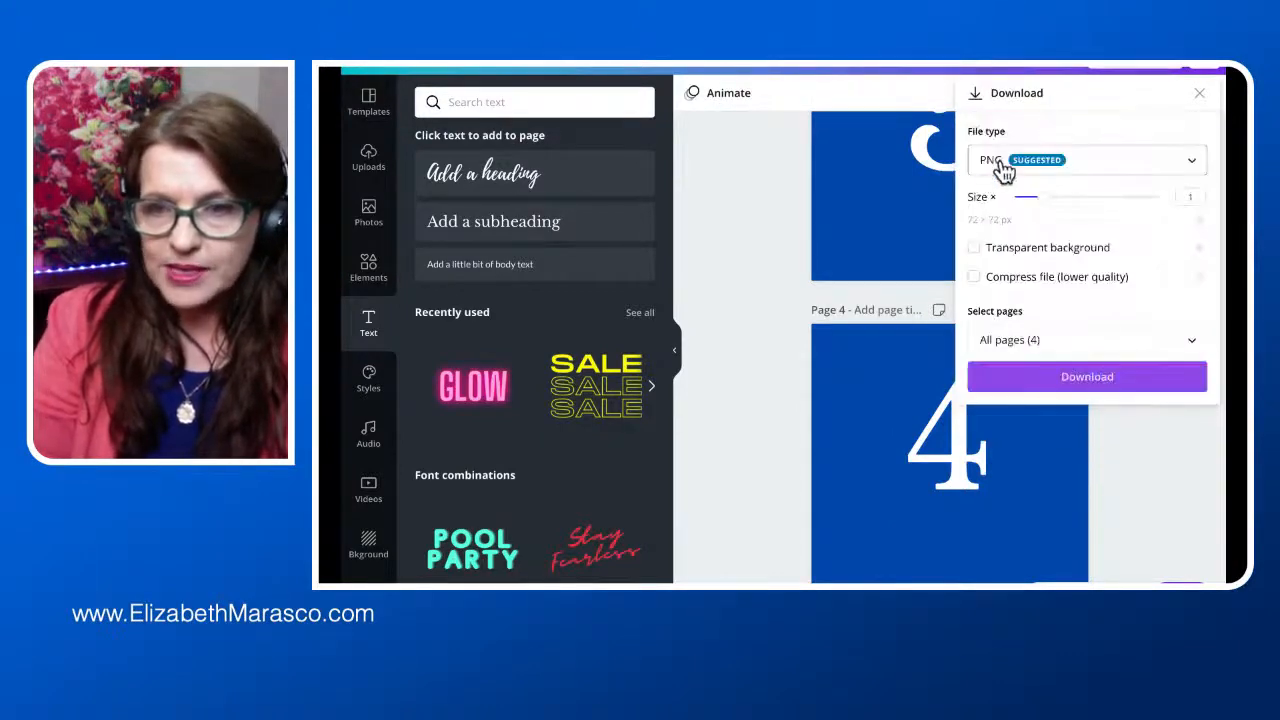
{"action": "left_click", "coordinate": [1003, 170]}
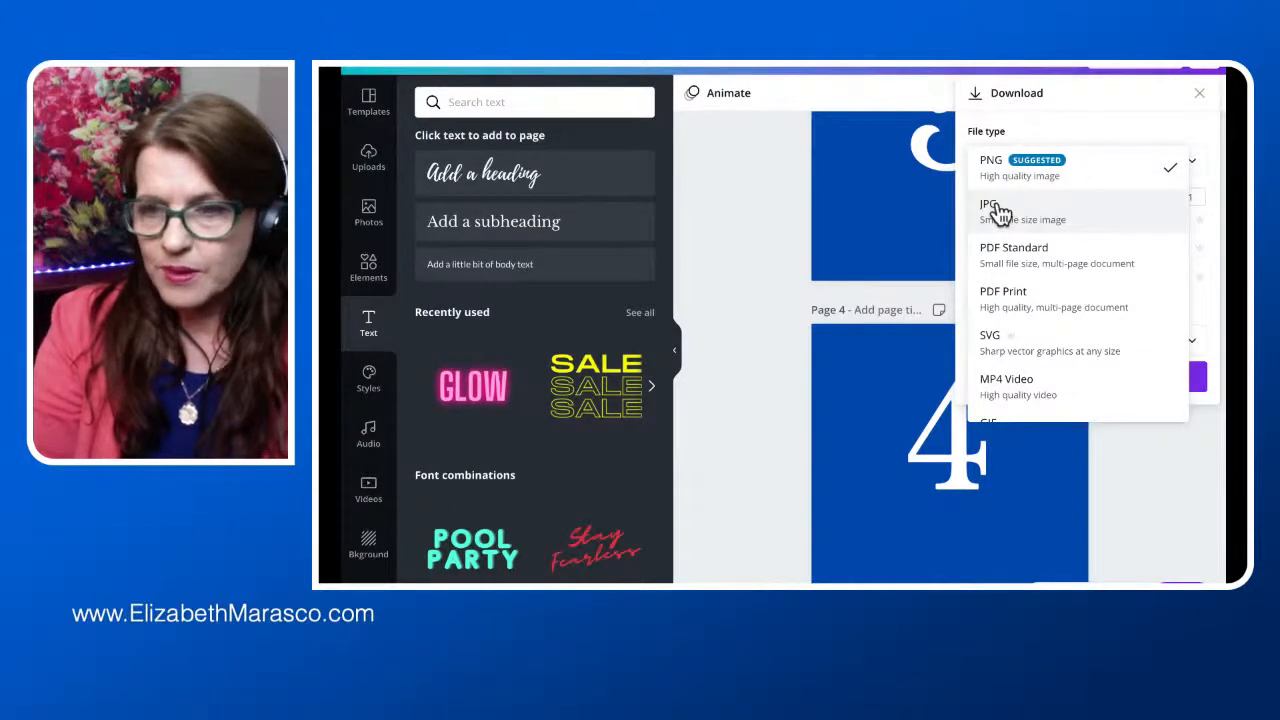
{"action": "left_click", "coordinate": [999, 210]}
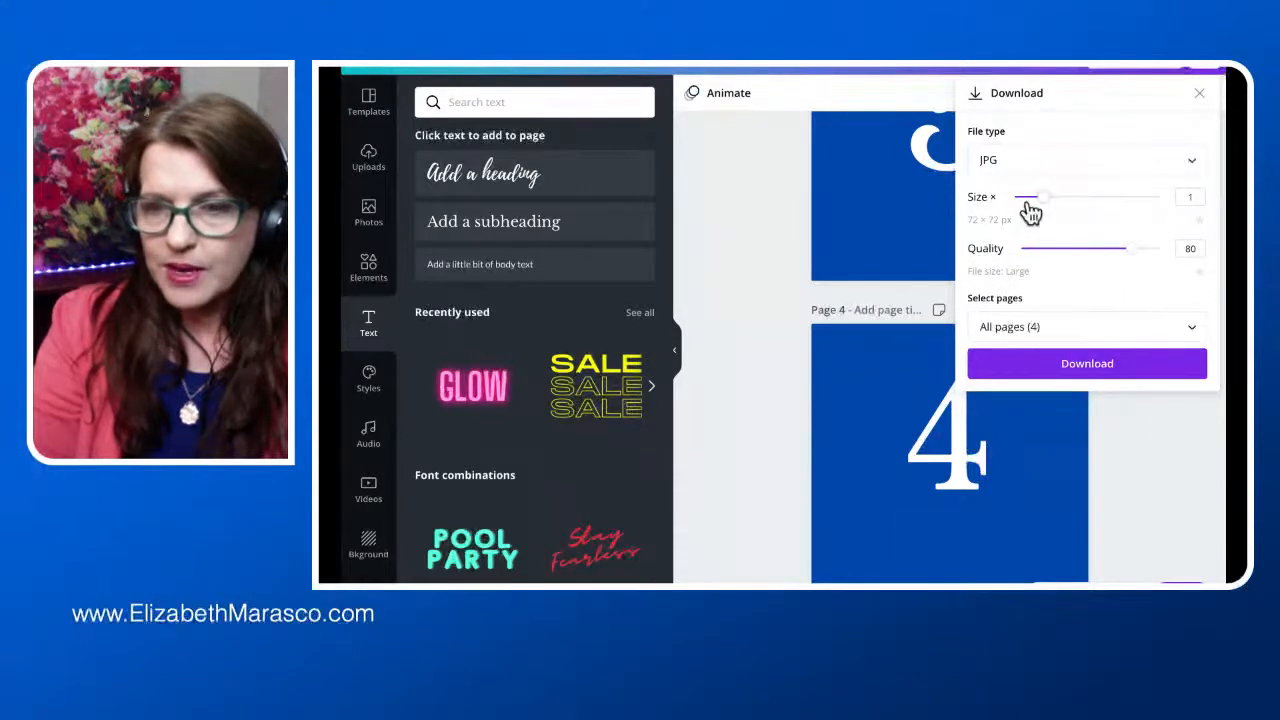
{"action": "left_click", "coordinate": [1094, 378]}
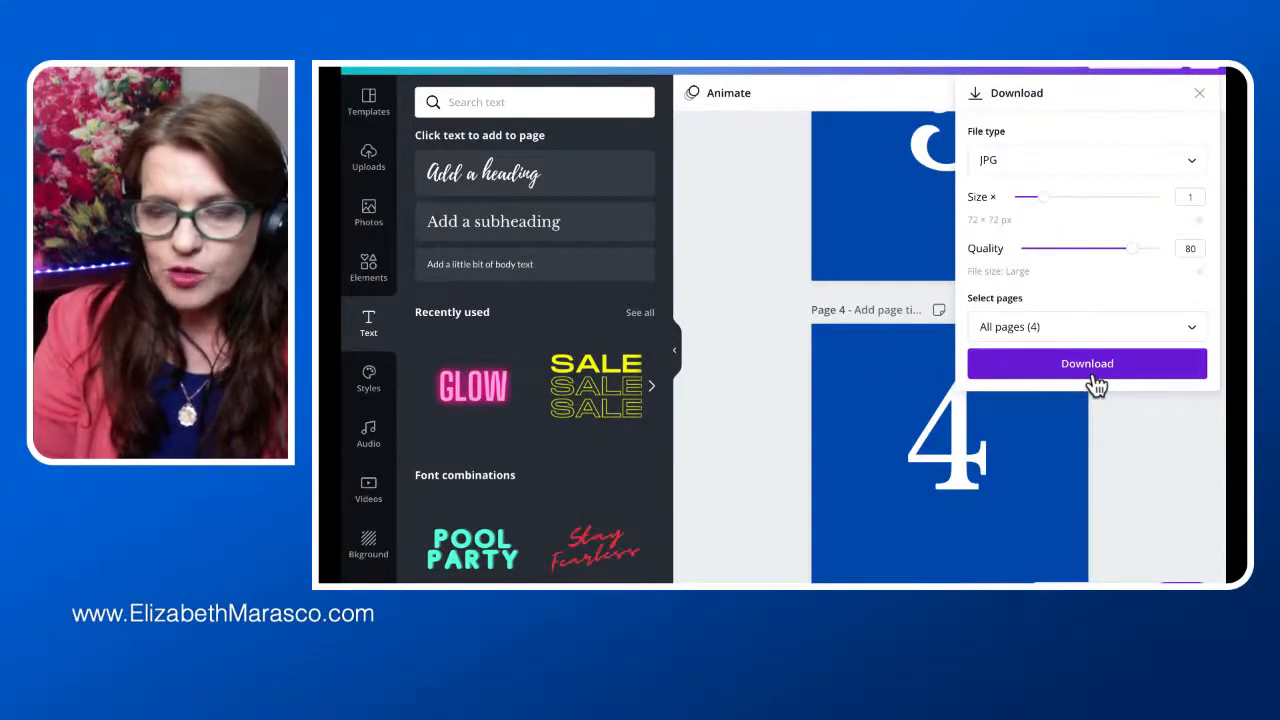